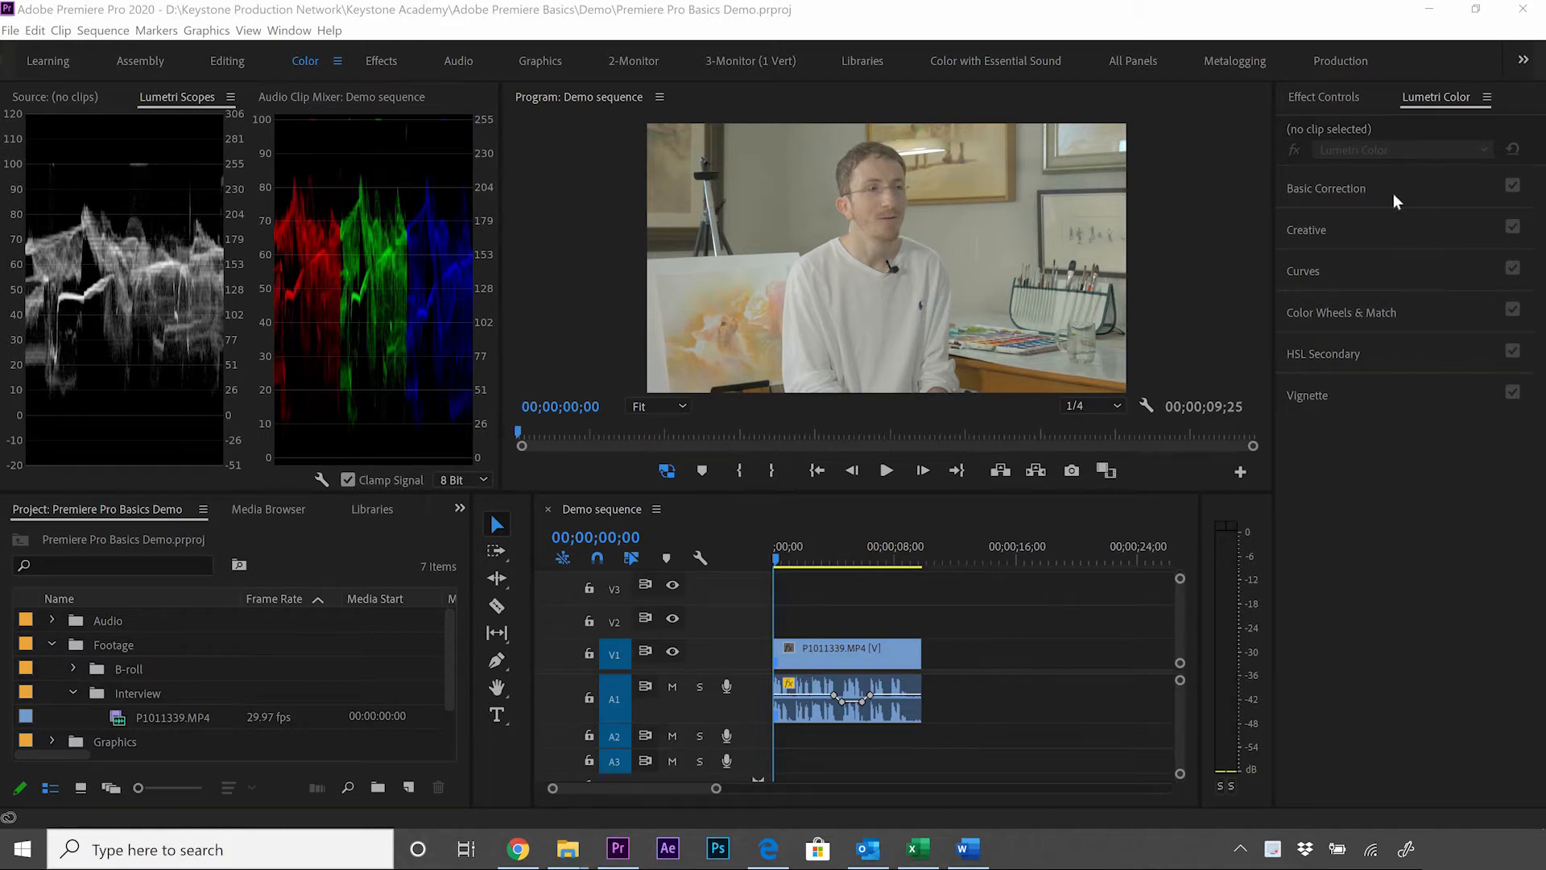
- Look through the Lumetri Color sections from Basic Correction and Creative to HSL Secondary and Vignette
{"action": "left_click", "coordinate": [1397, 197]}
{"action": "left_click", "coordinate": [1403, 193]}
{"action": "left_click", "coordinate": [1388, 251]}
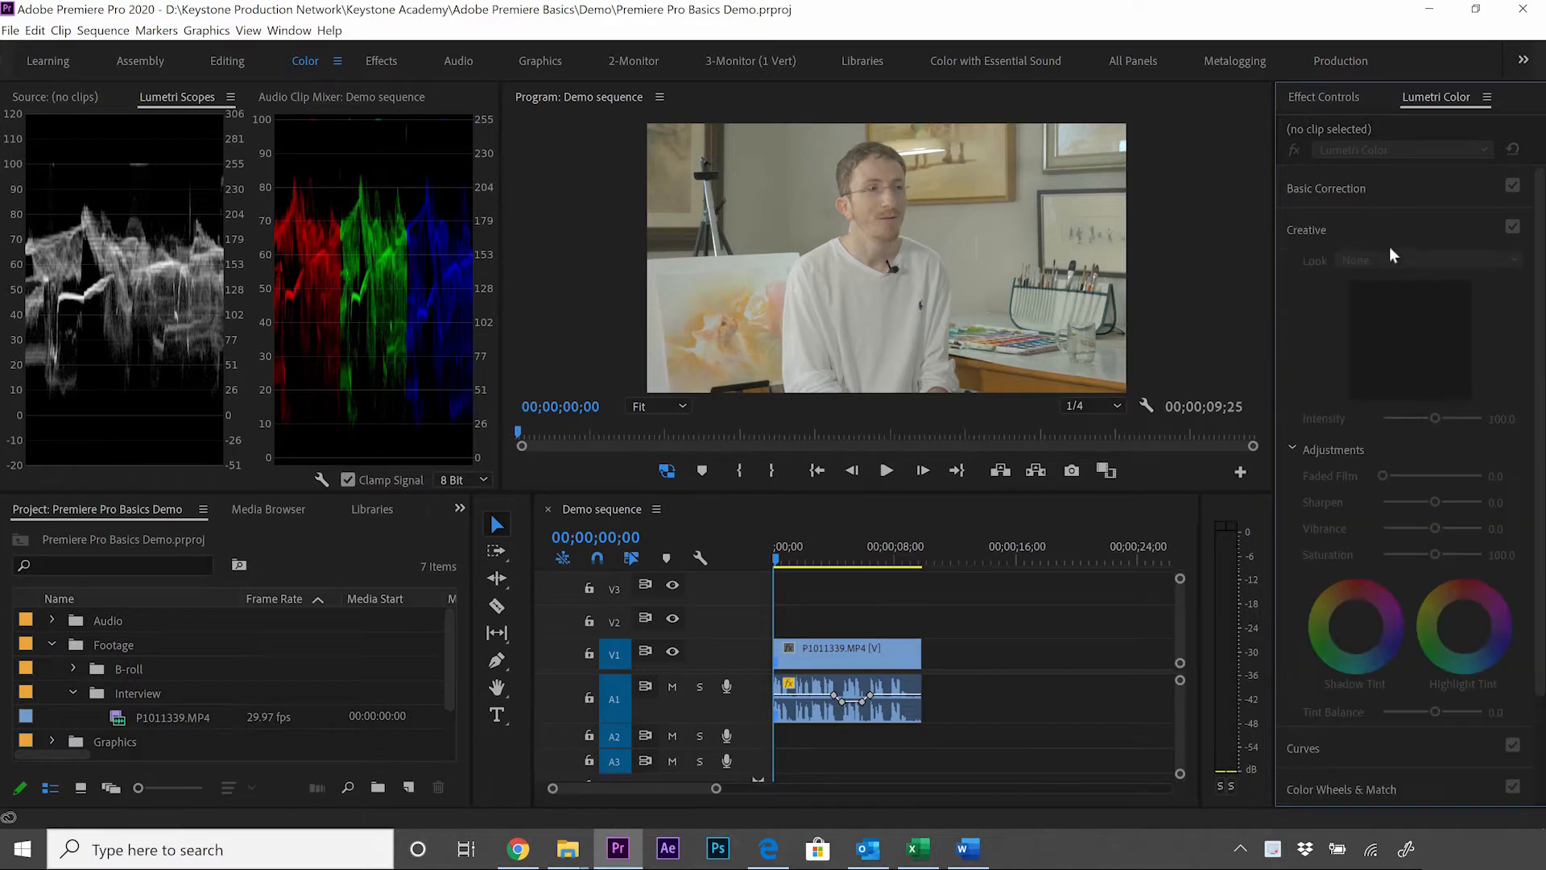
{"action": "left_click", "coordinate": [1373, 266]}
{"action": "left_click", "coordinate": [1372, 276]}
{"action": "left_click", "coordinate": [1363, 287]}
{"action": "left_click", "coordinate": [1355, 321]}
{"action": "left_click", "coordinate": [1364, 320]}
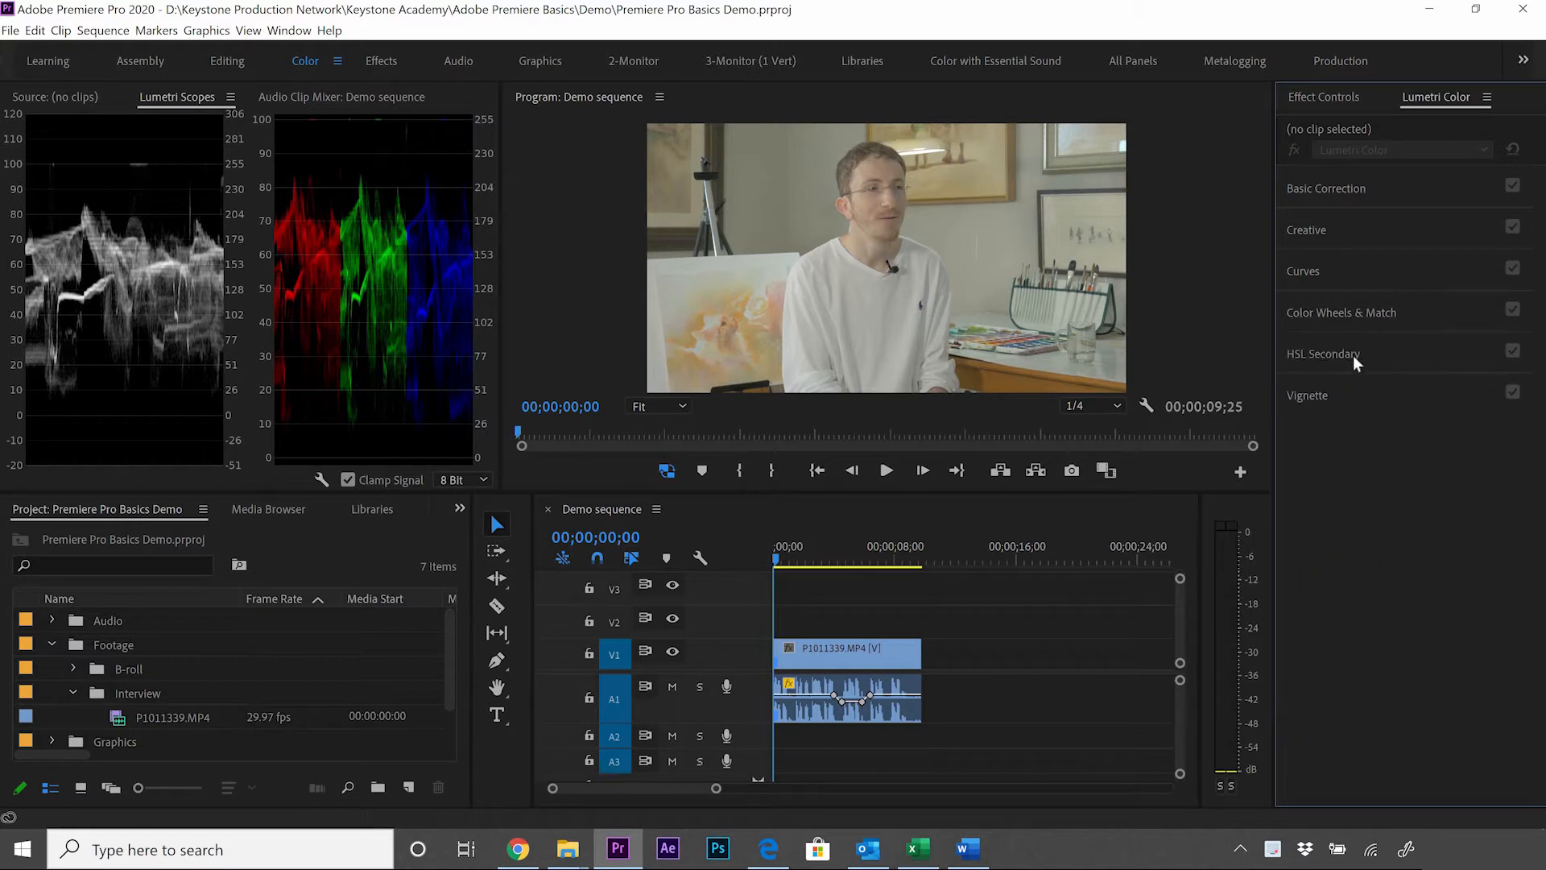
{"action": "left_click", "coordinate": [1352, 355]}
{"action": "left_click", "coordinate": [1348, 369]}
{"action": "left_click", "coordinate": [1357, 395]}
- Examine the Lumetri Scopes display options, including the available parade types and waveform types
{"action": "left_click", "coordinate": [321, 480]}
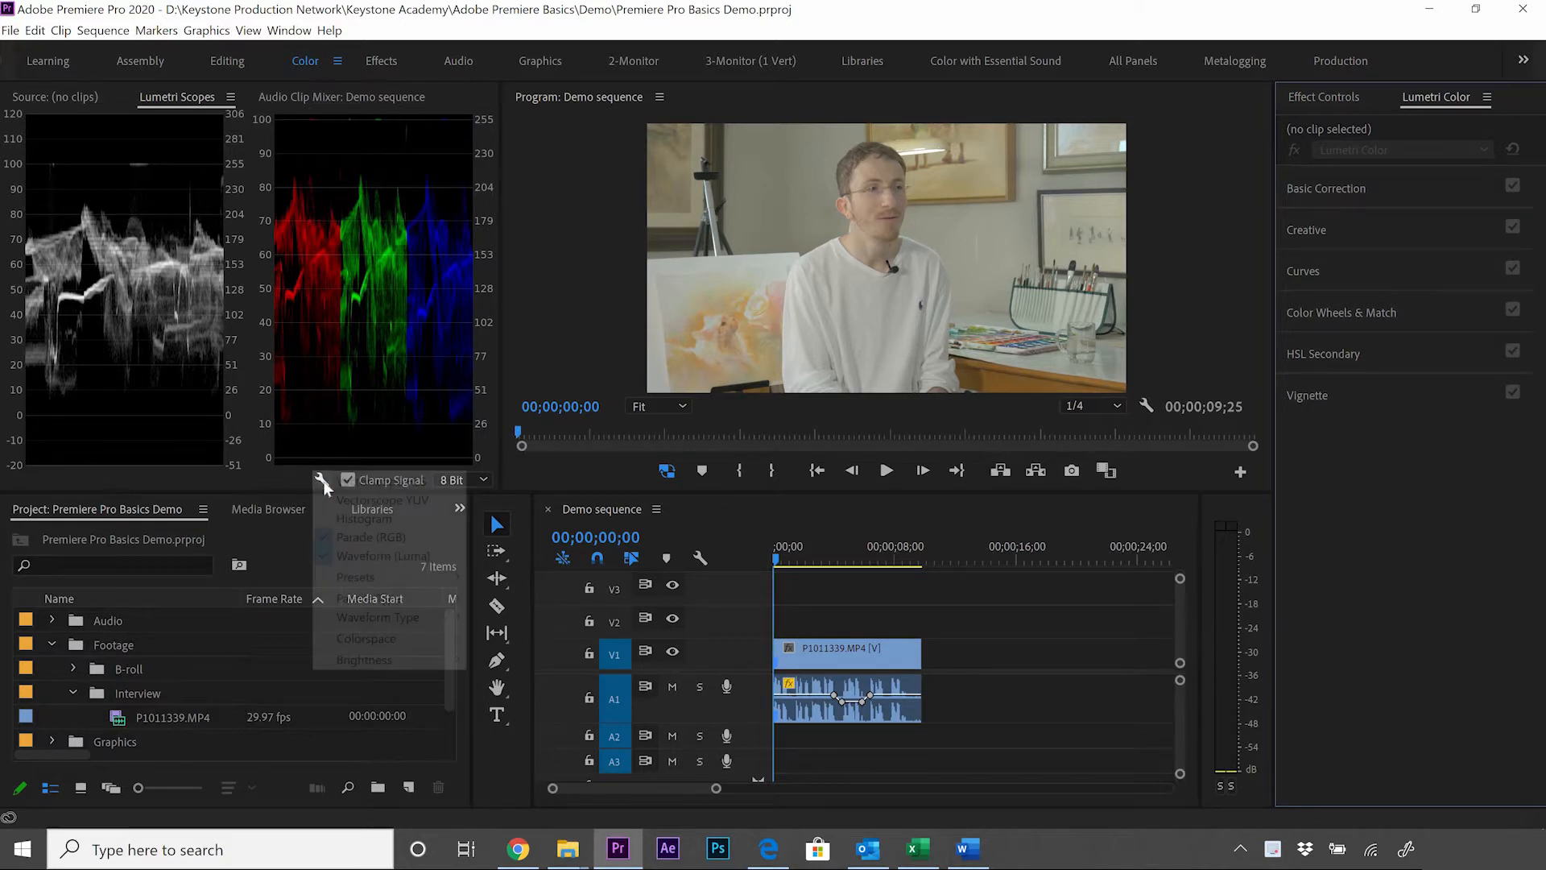
{"action": "left_click", "coordinate": [320, 476]}
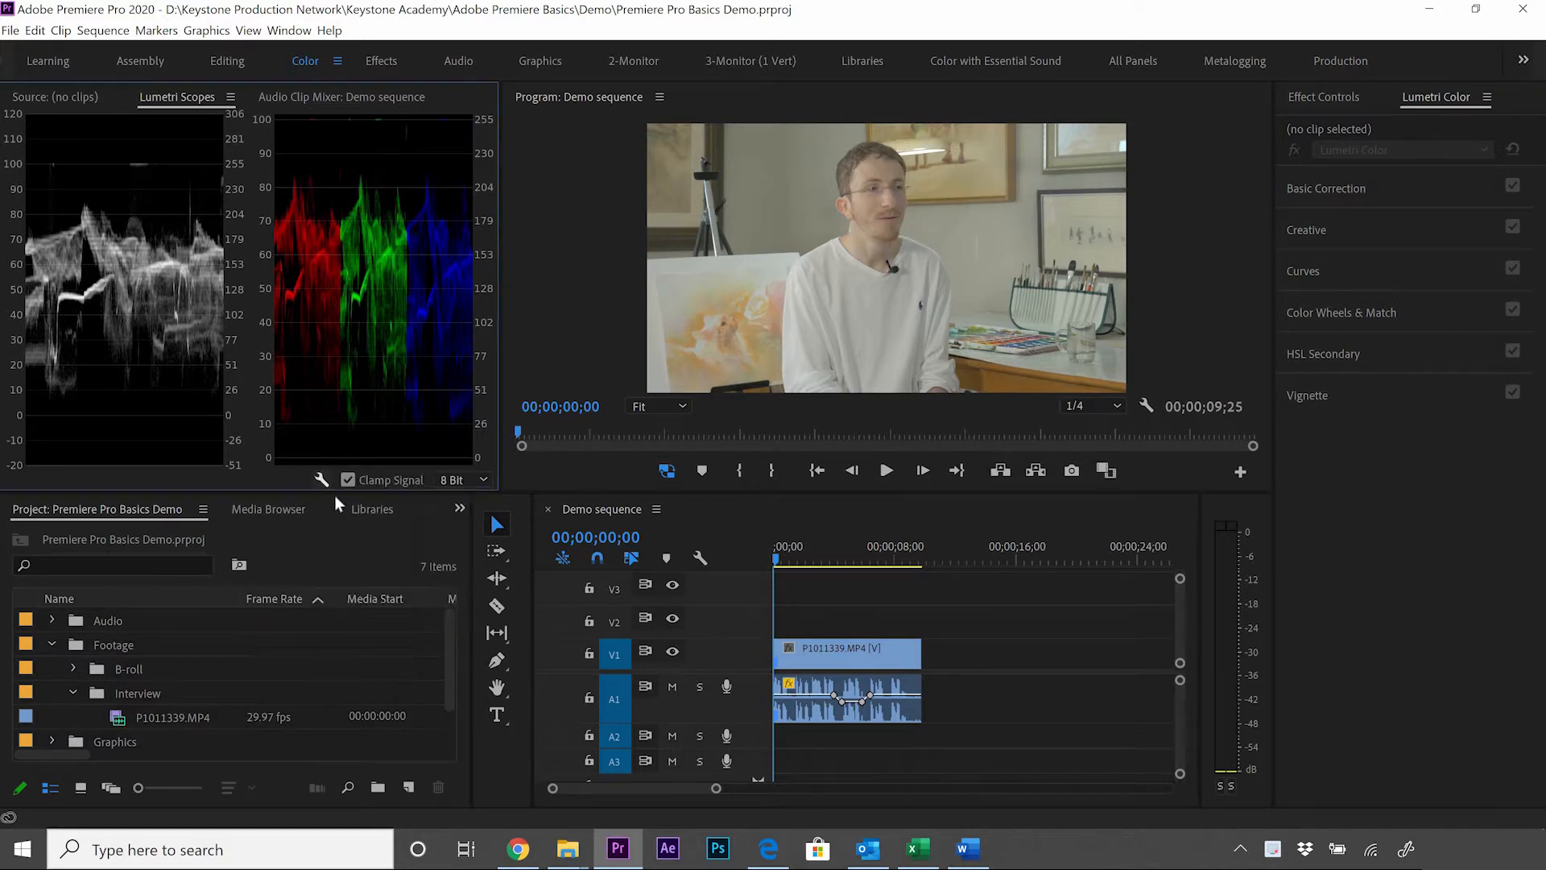
{"action": "left_click", "coordinate": [321, 479]}
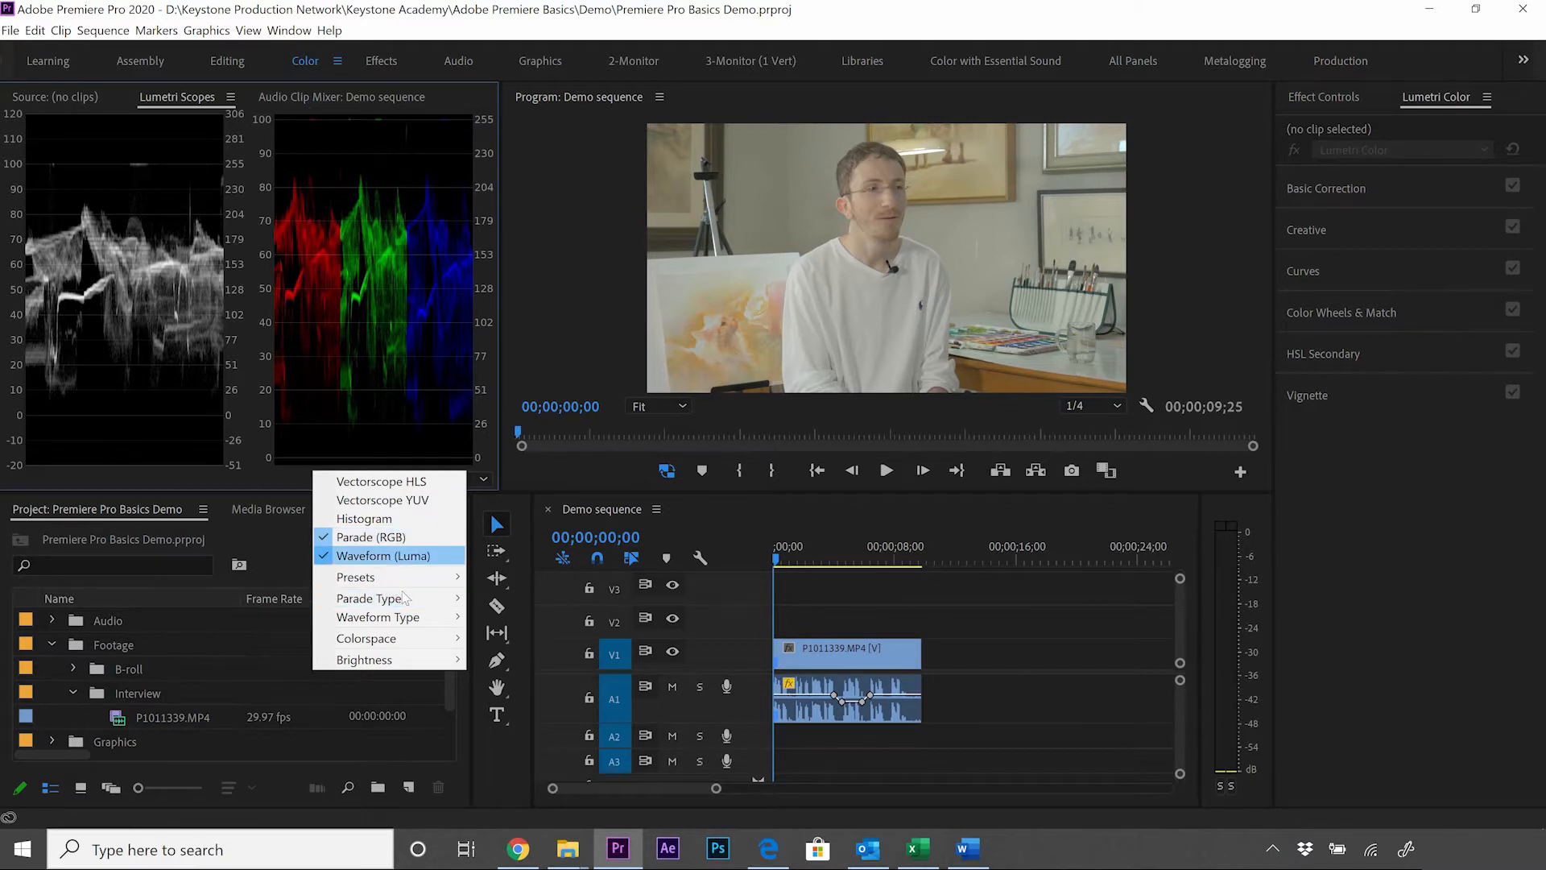
{"action": "mouse_move", "coordinate": [399, 602]}
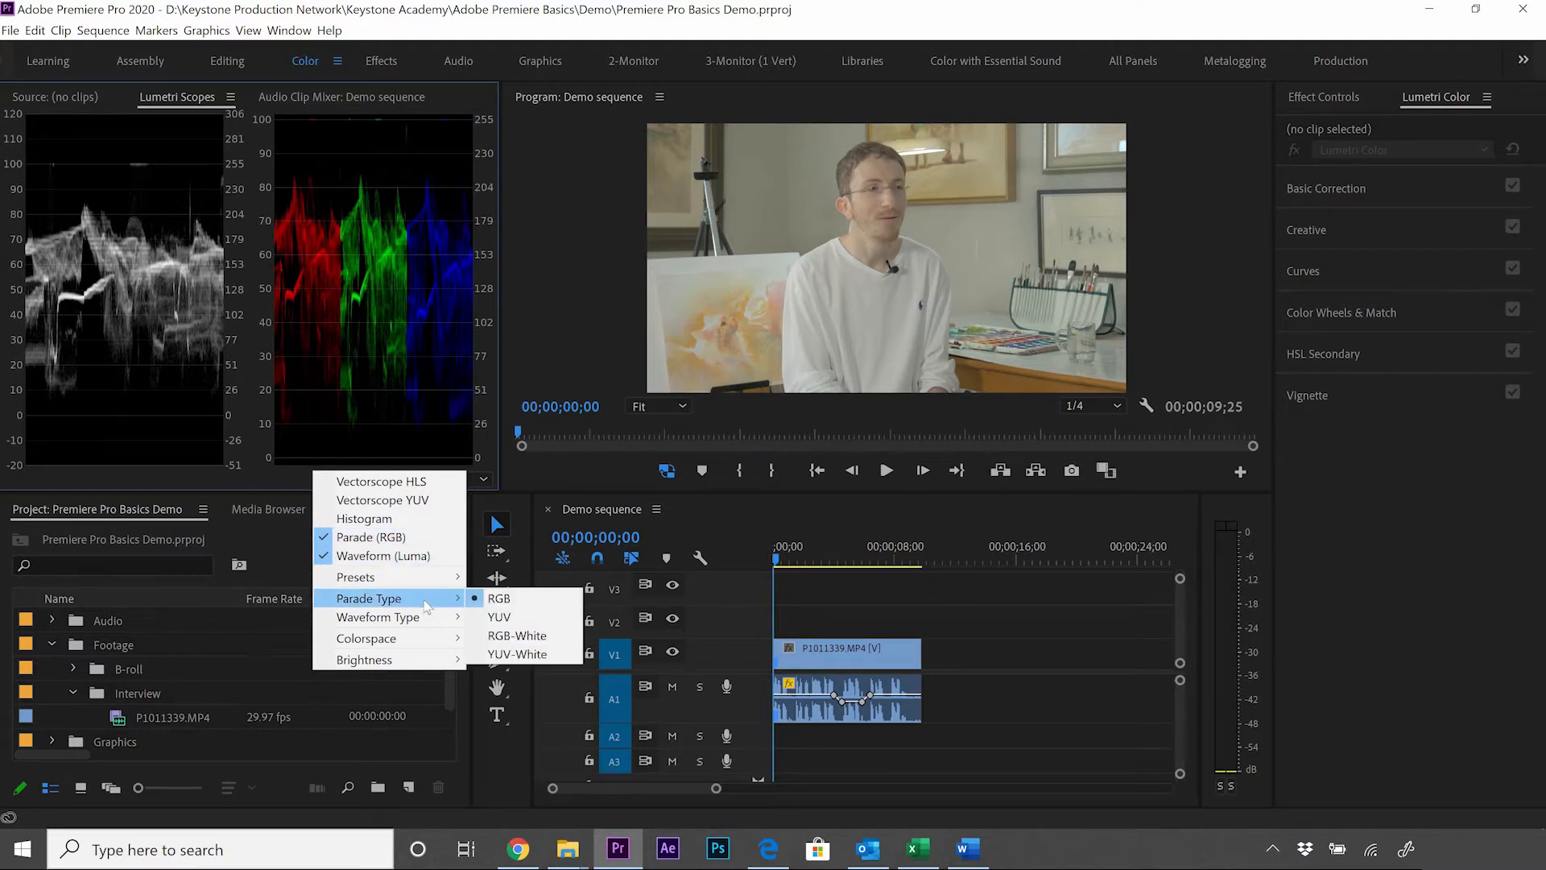
{"action": "mouse_move", "coordinate": [449, 628]}
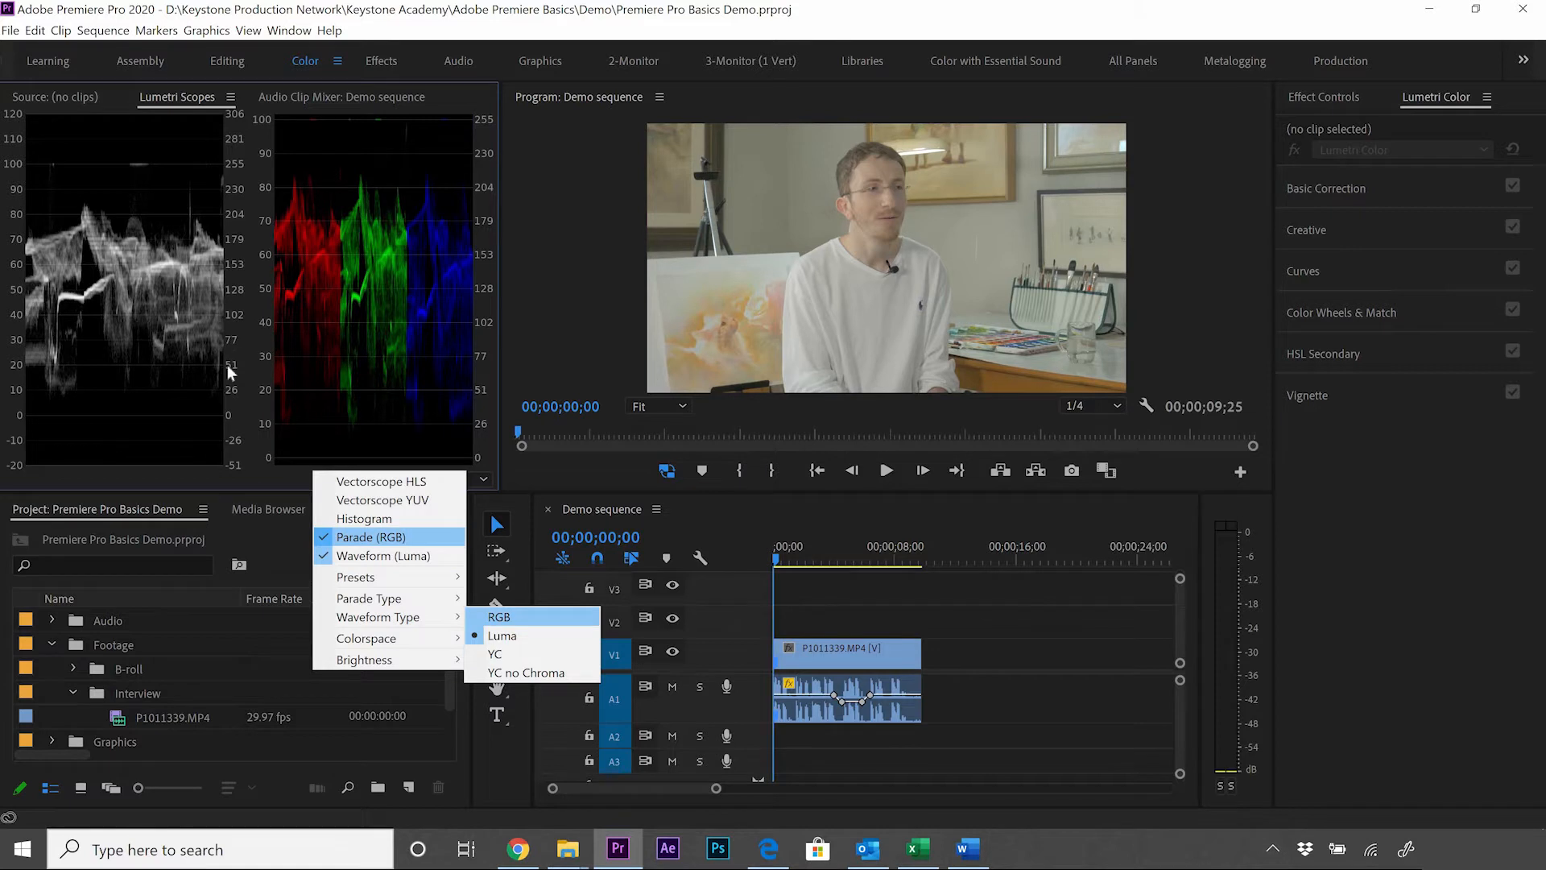
{"action": "left_click", "coordinate": [177, 330]}
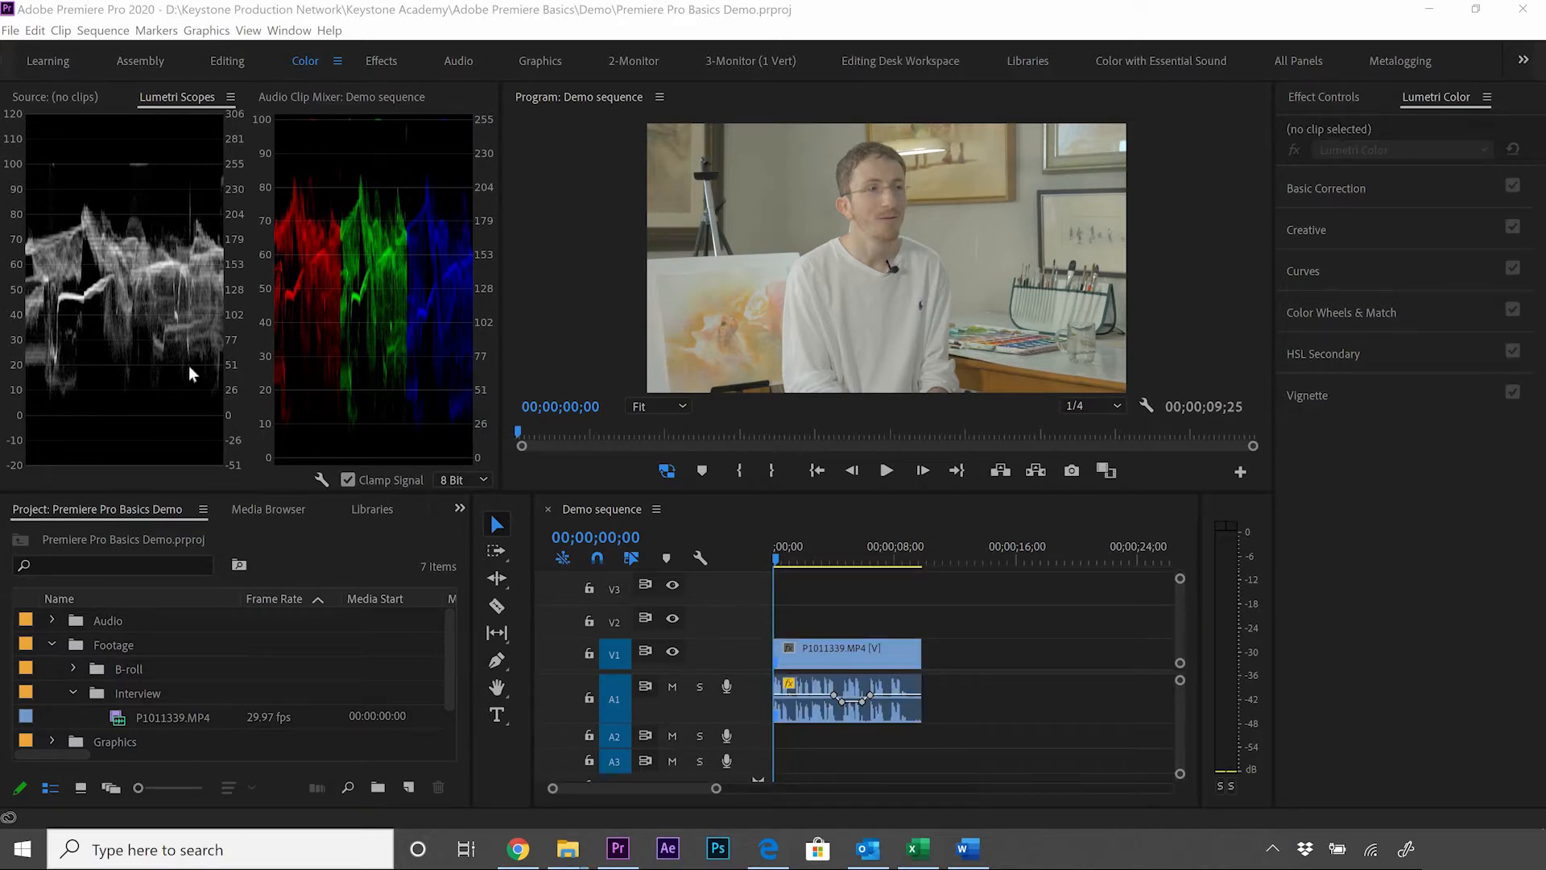
{"action": "left_click", "coordinate": [189, 366]}
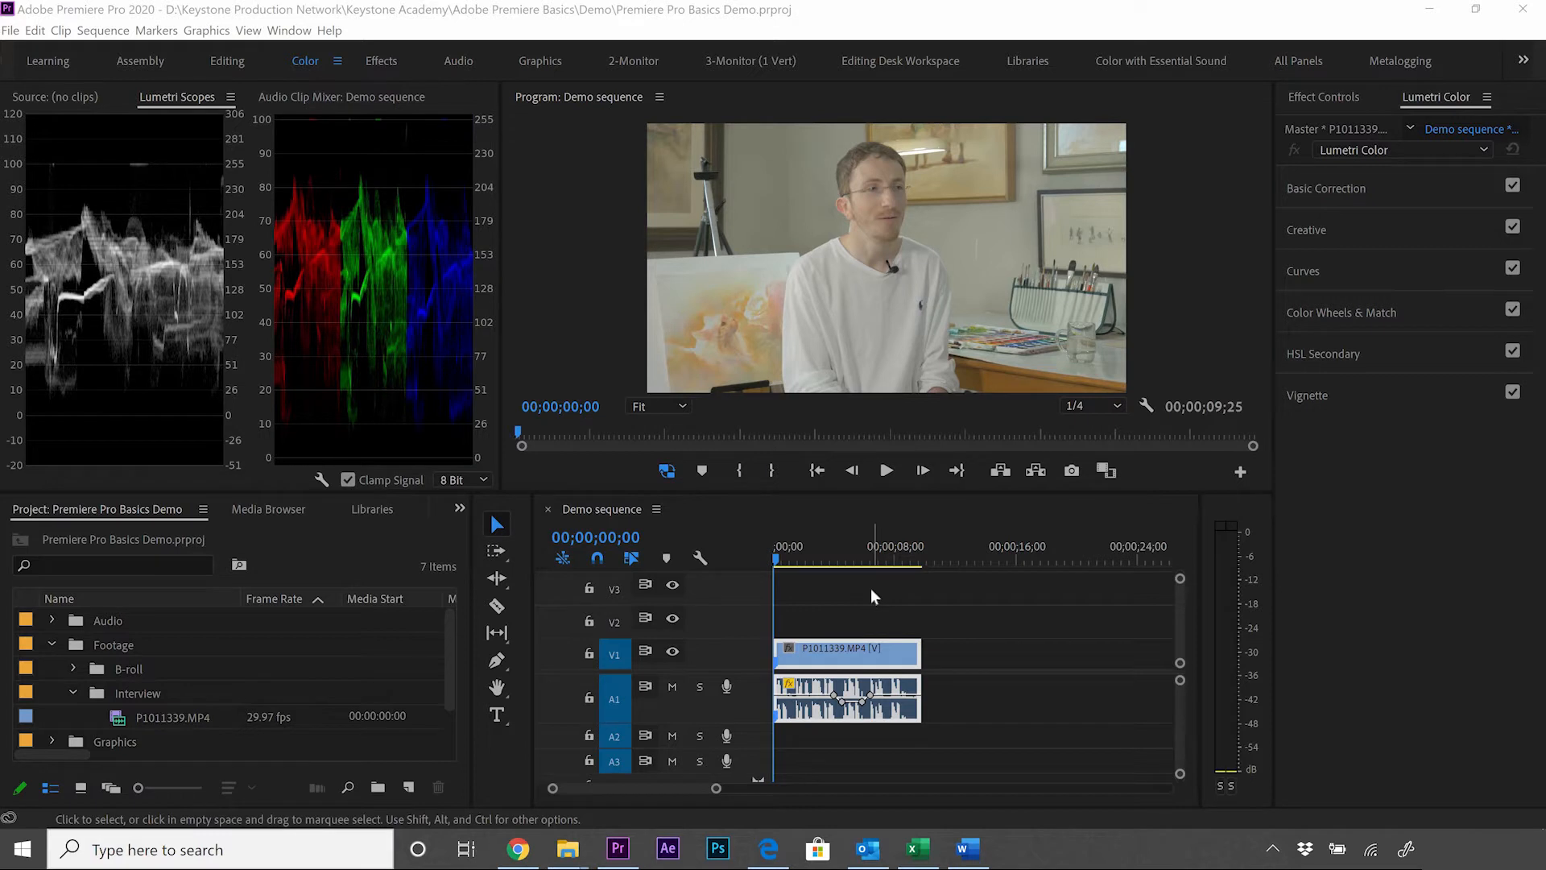
- Lower the Blacks of the P1011339.MP4 clip on V1 to -25.3 in the Lumetri Basic Correction
{"action": "left_click", "coordinate": [844, 662]}
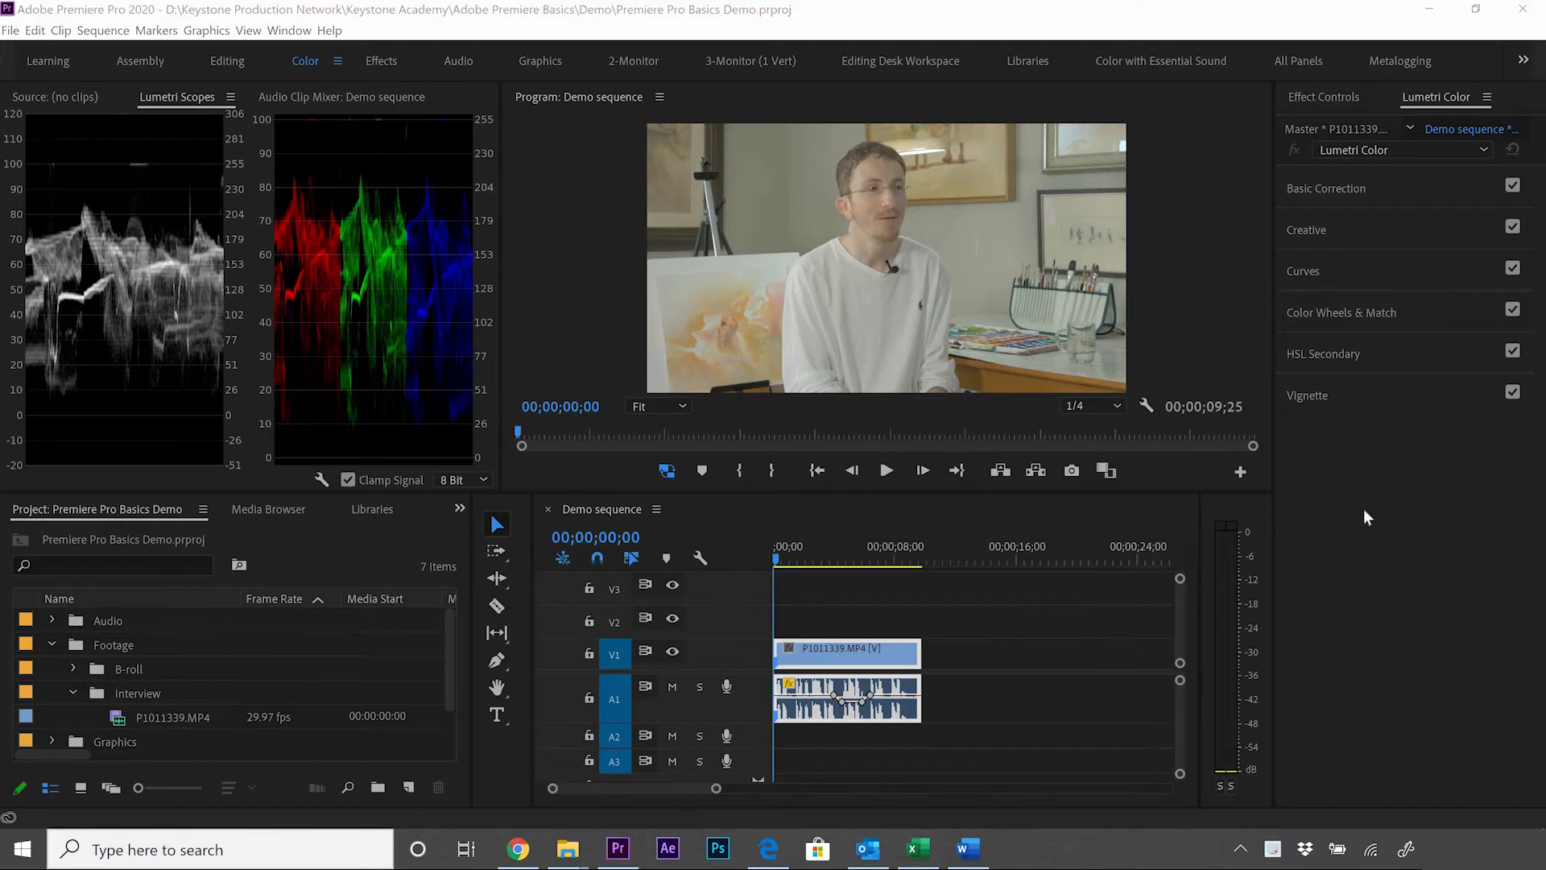
{"action": "left_click", "coordinate": [1362, 190]}
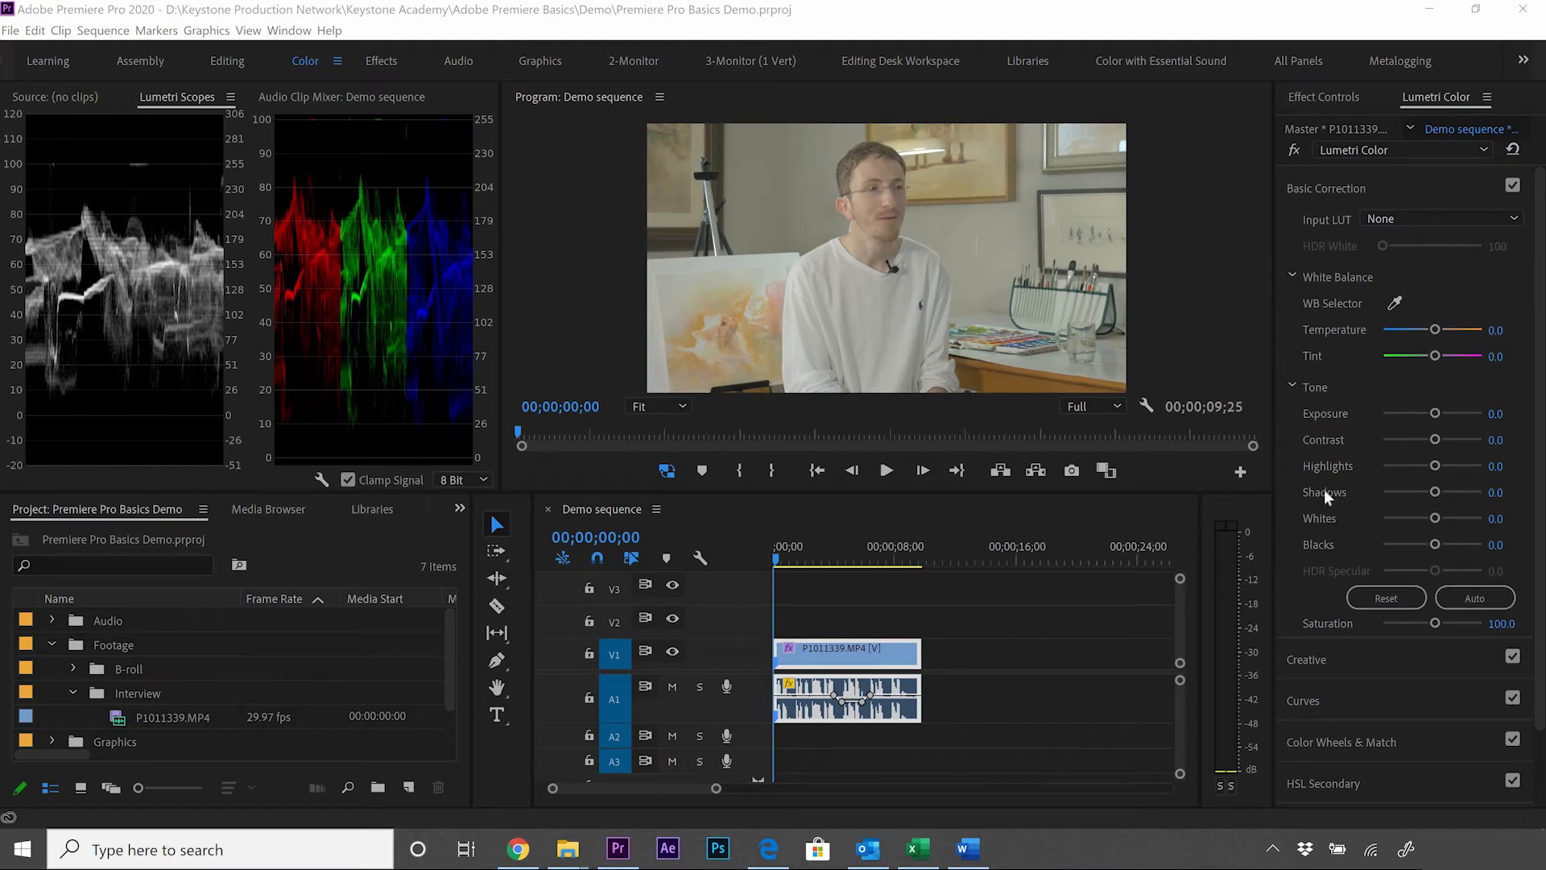
{"action": "left_click", "coordinate": [1390, 546]}
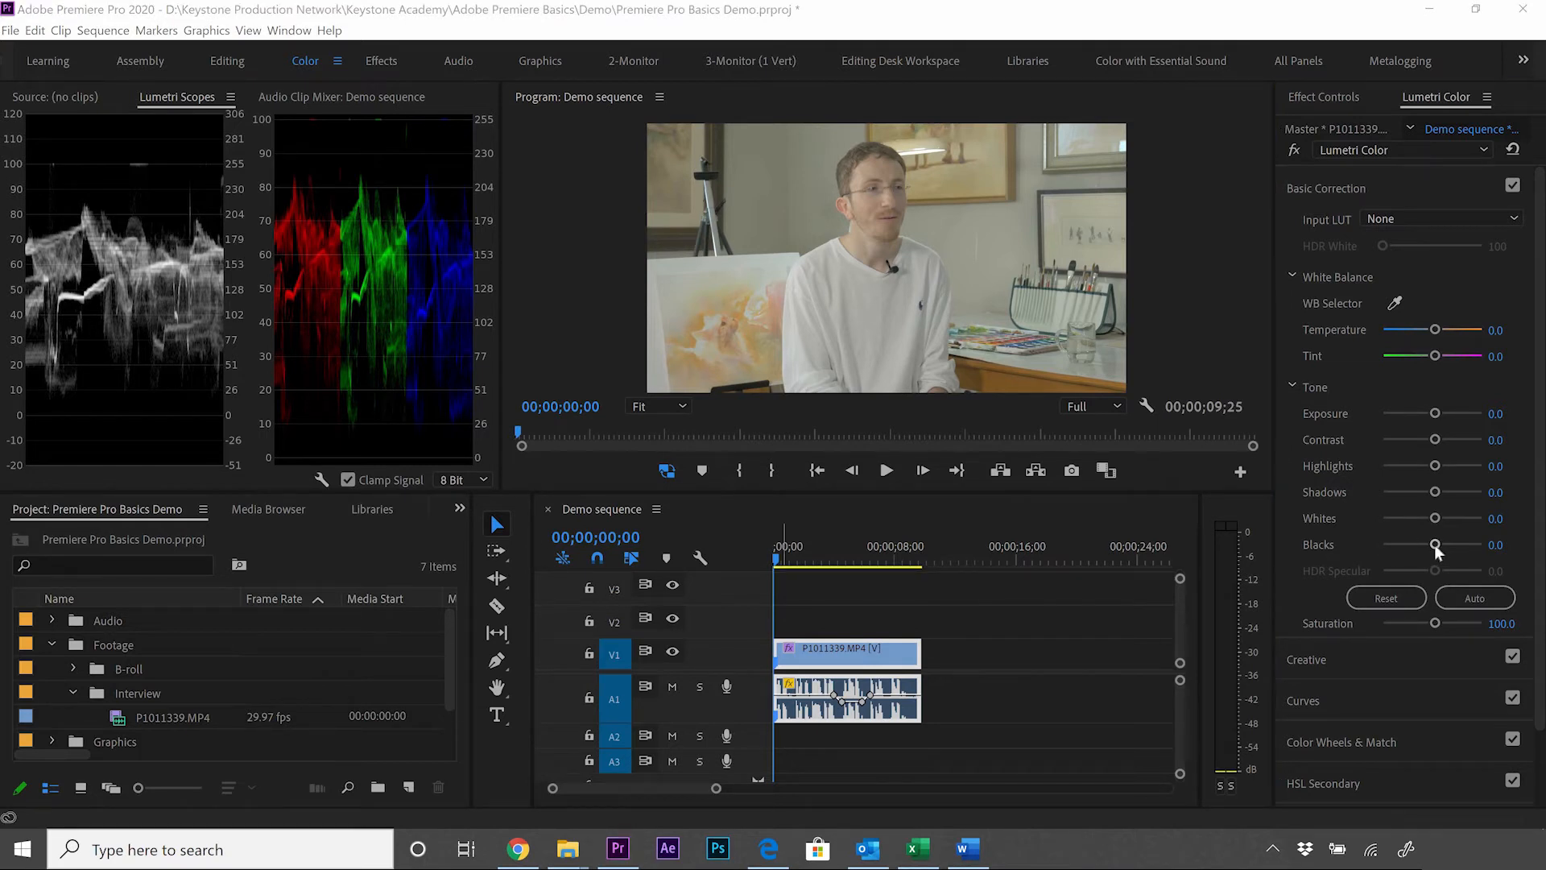
{"action": "left_click_drag", "start_coordinate": [1433, 544], "coordinate": [1418, 547]}
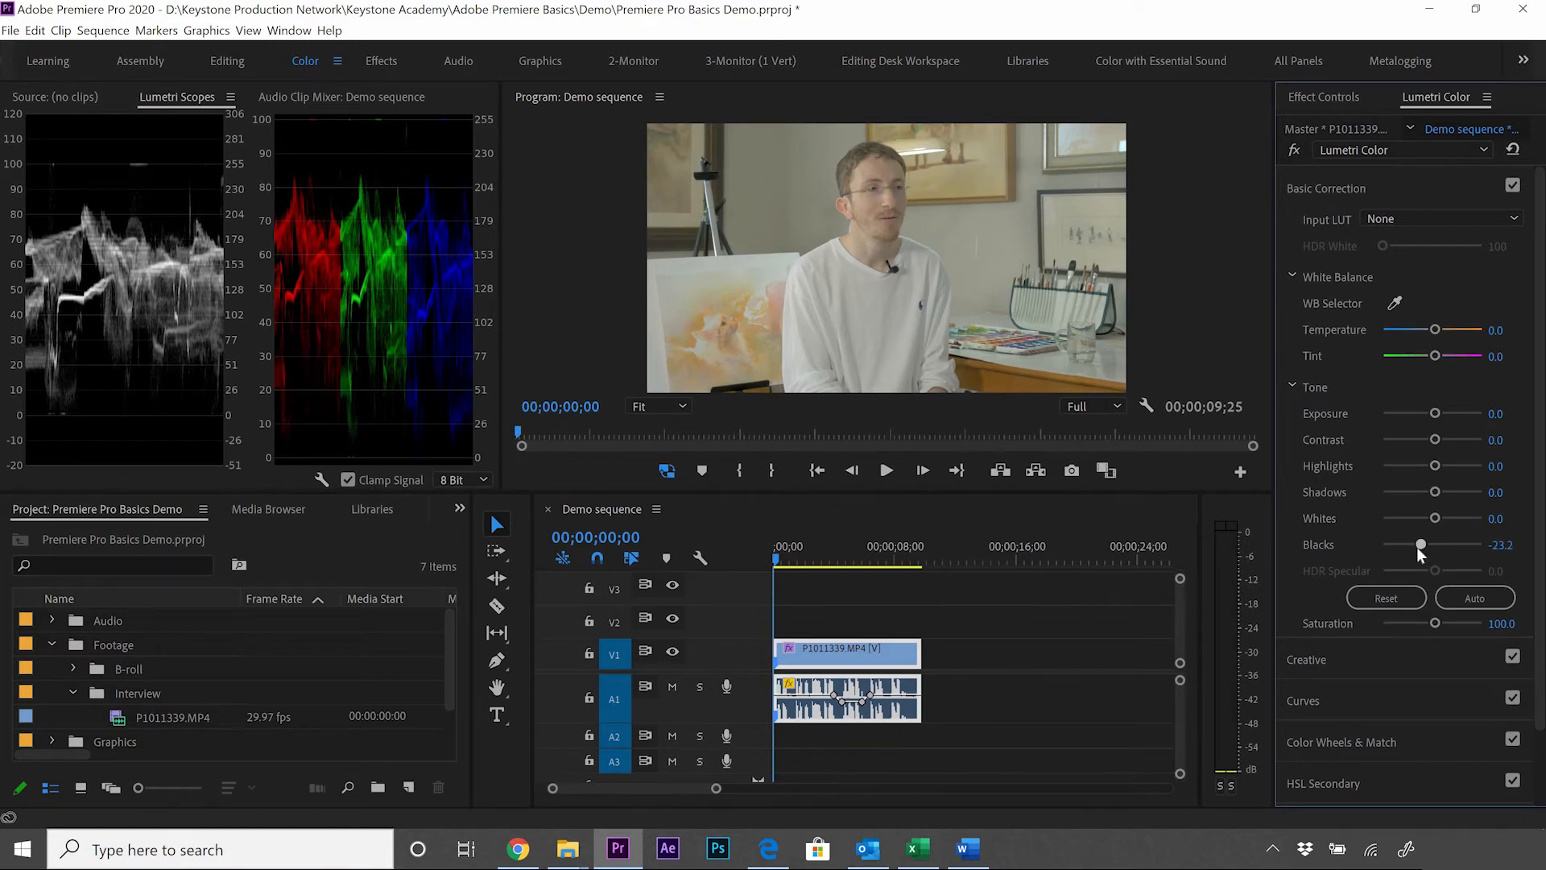
{"action": "left_click_drag", "start_coordinate": [1416, 548], "coordinate": [1418, 549]}
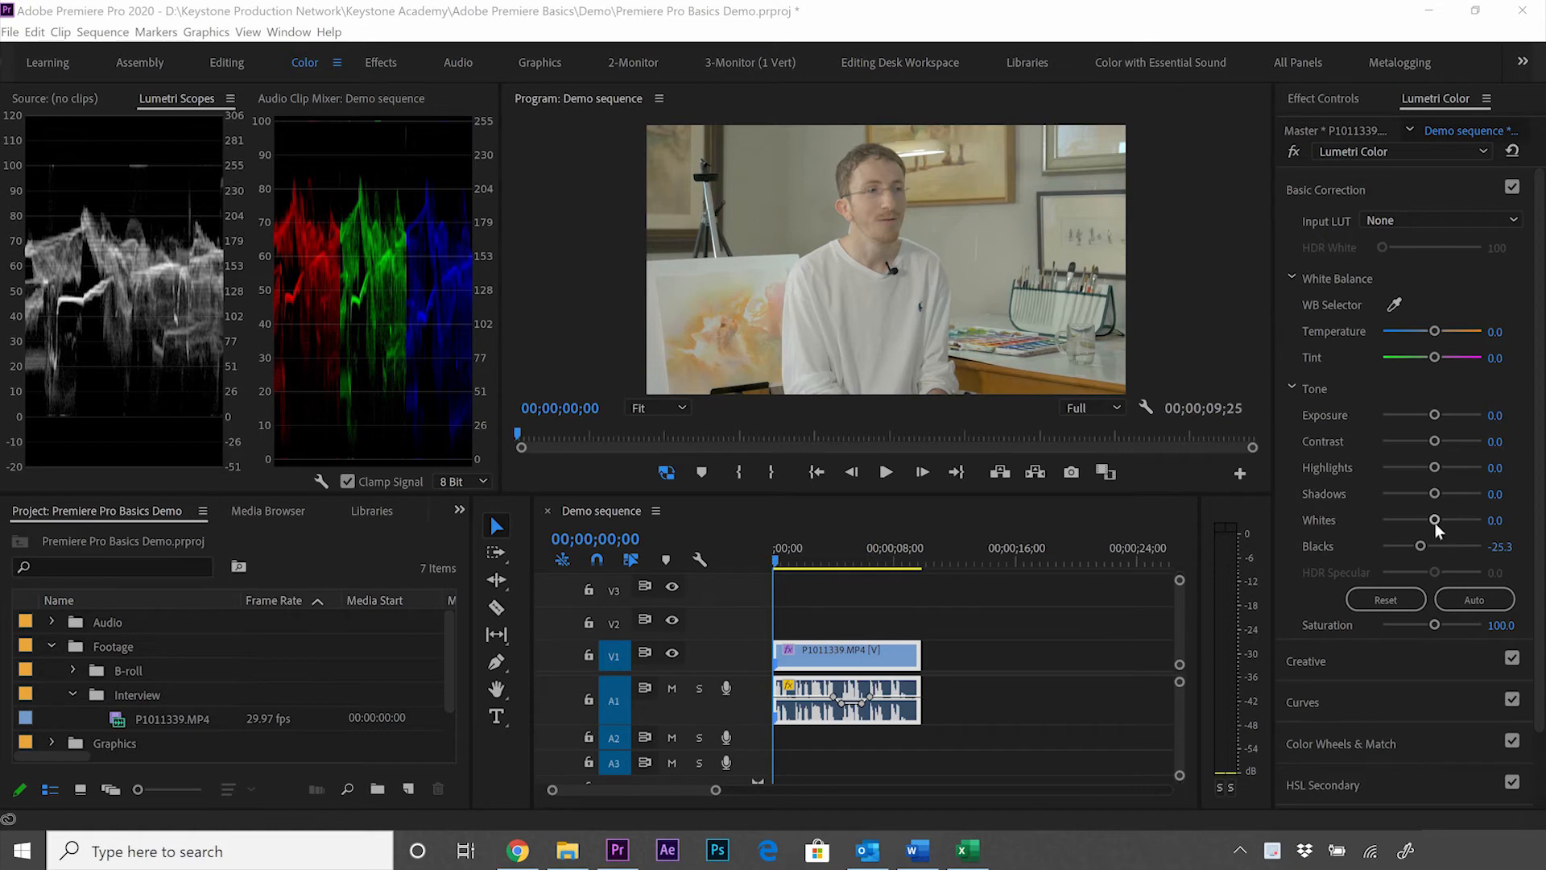
- Raise the clip's Whites to 57.6 and compare the image with the Lumetri Color effect bypassed and enabled
{"action": "left_click_drag", "start_coordinate": [1435, 520], "coordinate": [1459, 521]}
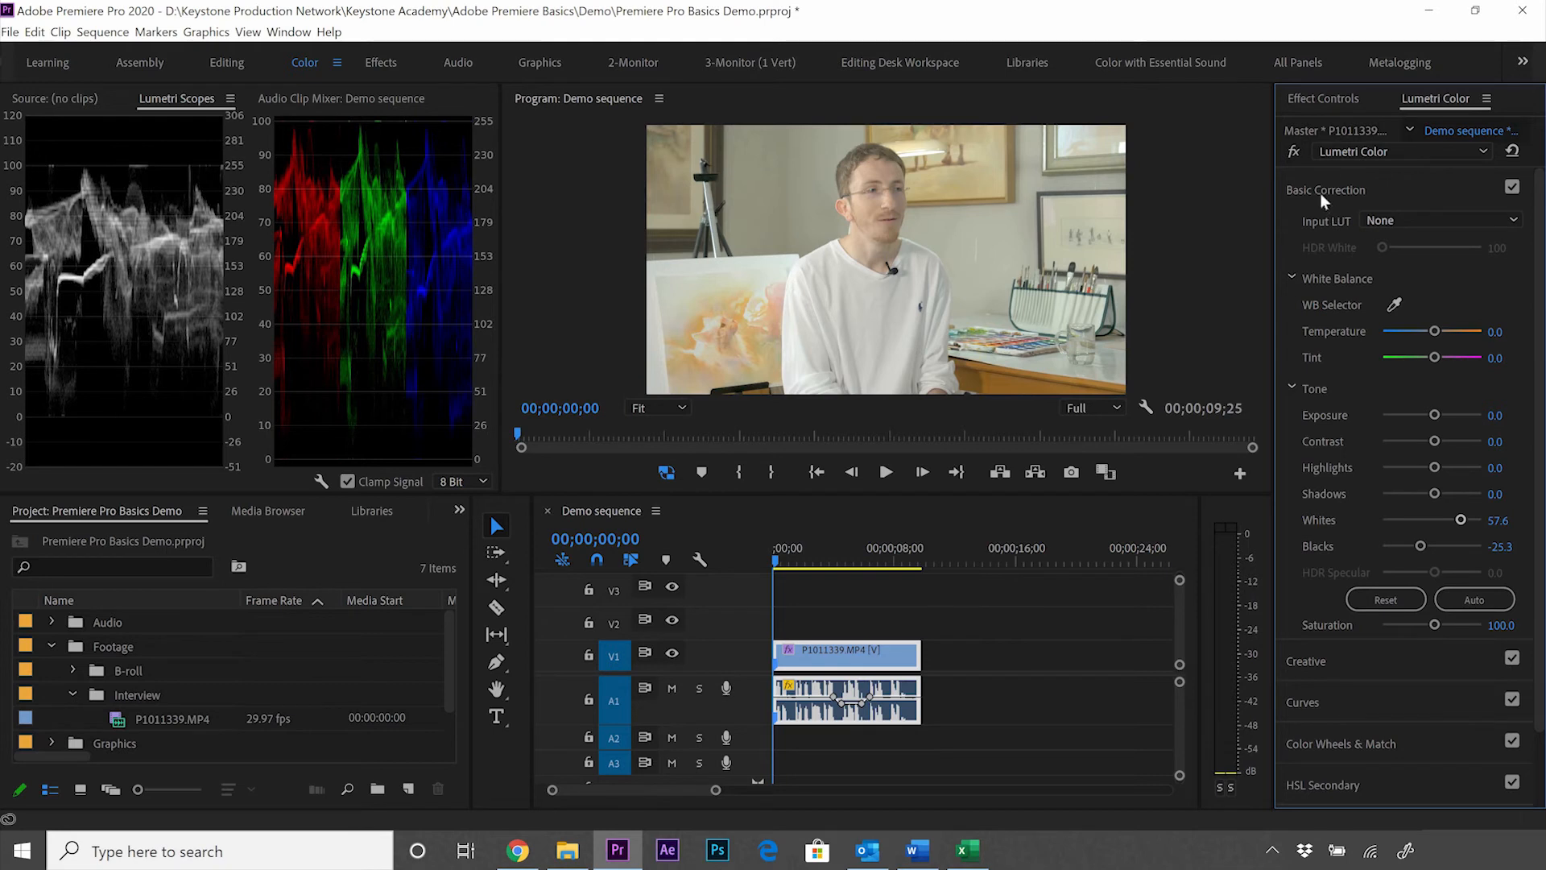
{"action": "left_click", "coordinate": [1293, 152]}
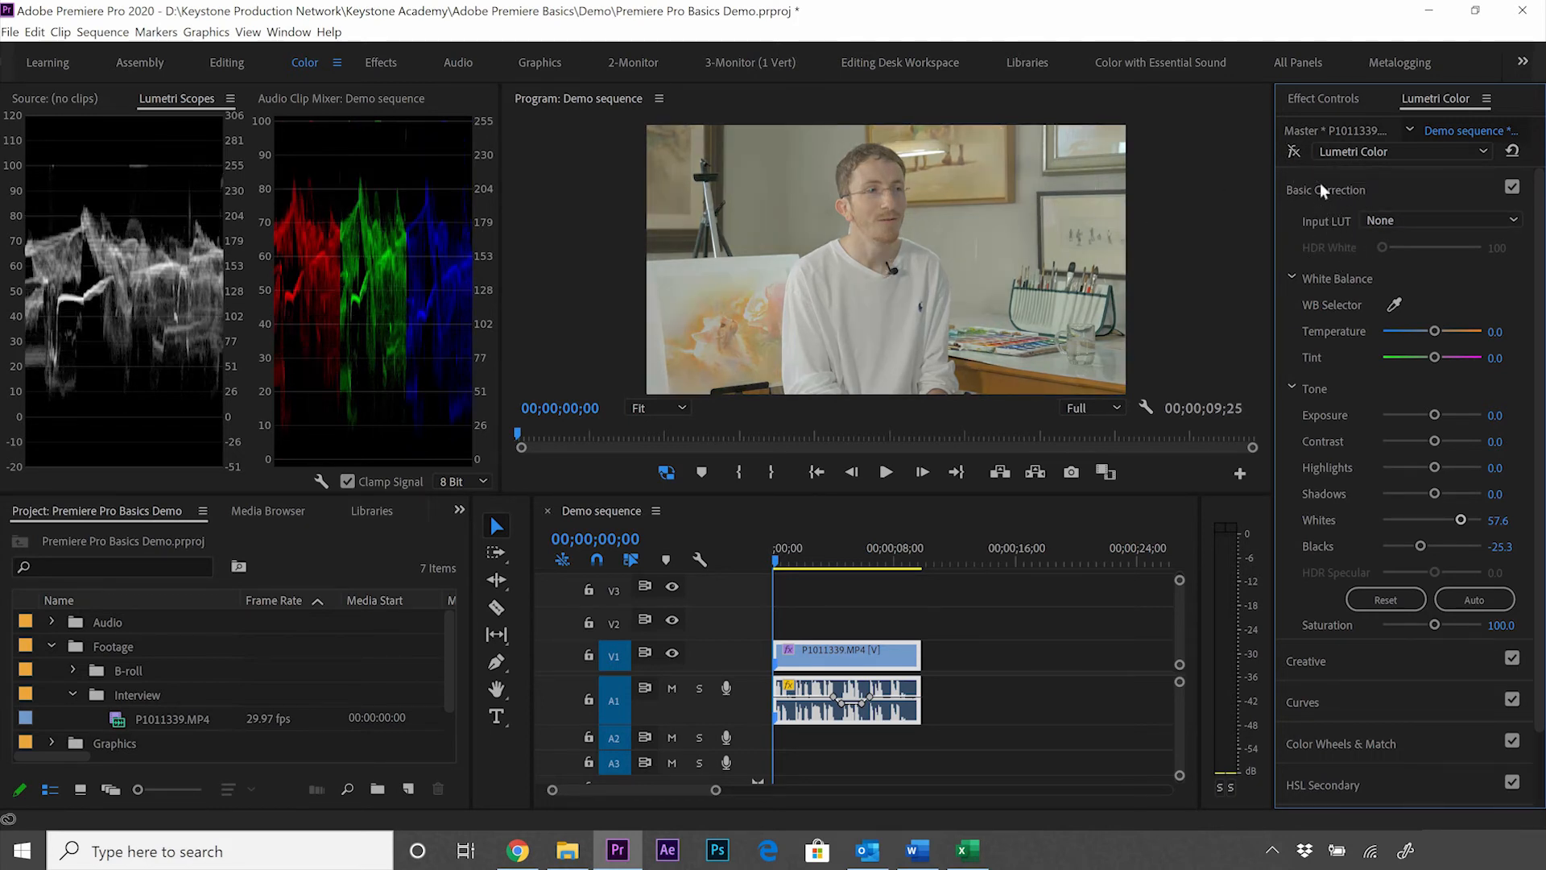
{"action": "left_click", "coordinate": [1294, 153]}
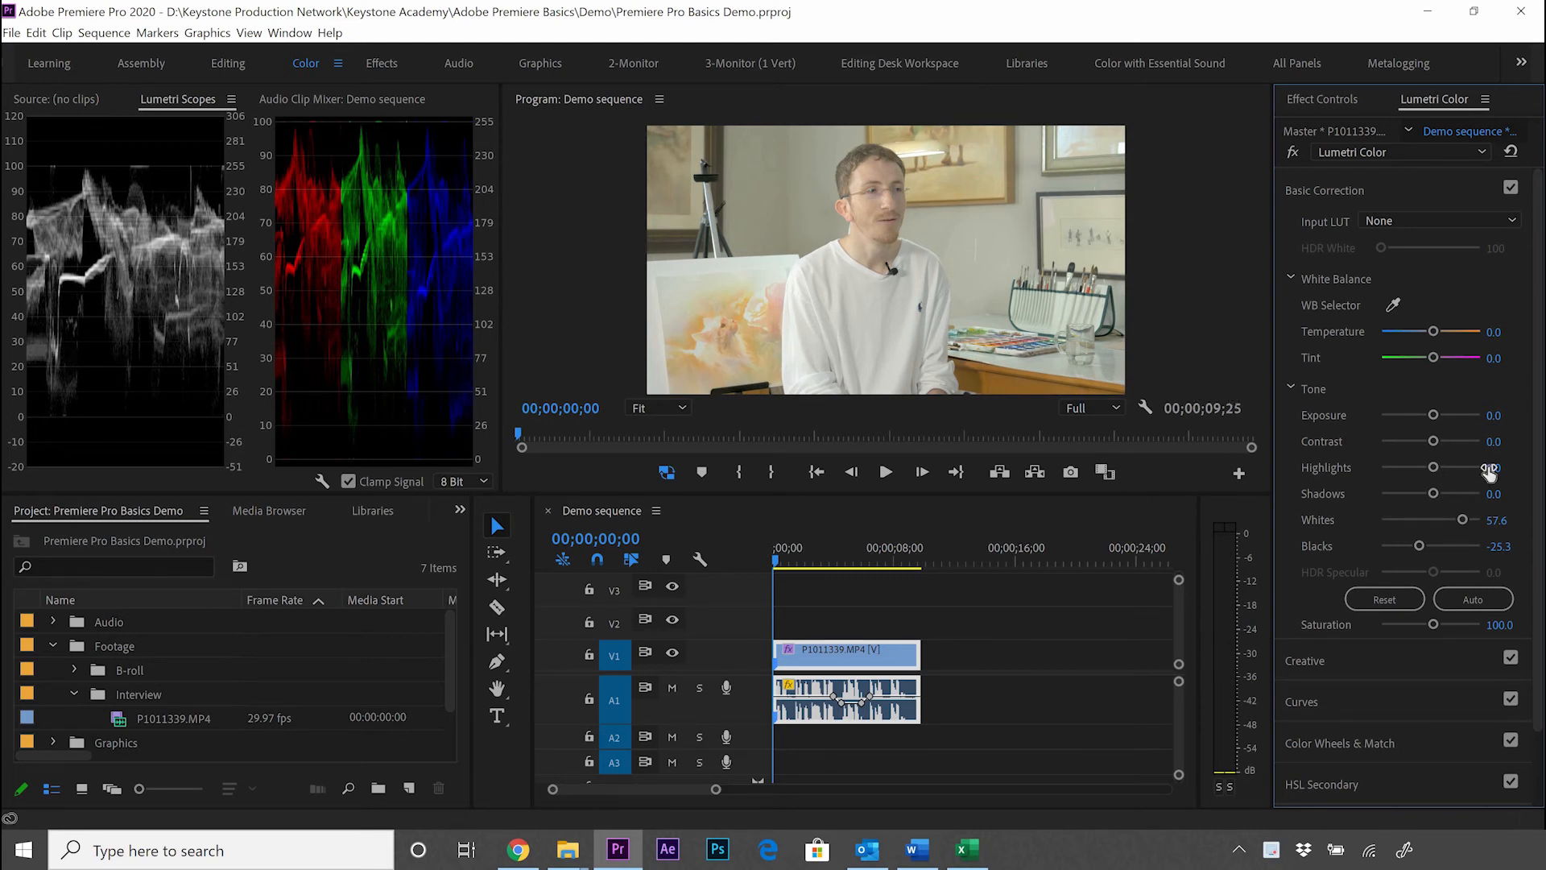
- Set the interview clip's Highlights to 21.2 and its Shadows to -43.4
{"action": "mouse_move", "coordinate": [1434, 467]}
{"action": "left_mouse_down"}
{"action": "mouse_move", "coordinate": [1421, 467]}
{"action": "mouse_move", "coordinate": [1439, 467]}
{"action": "left_mouse_up"}
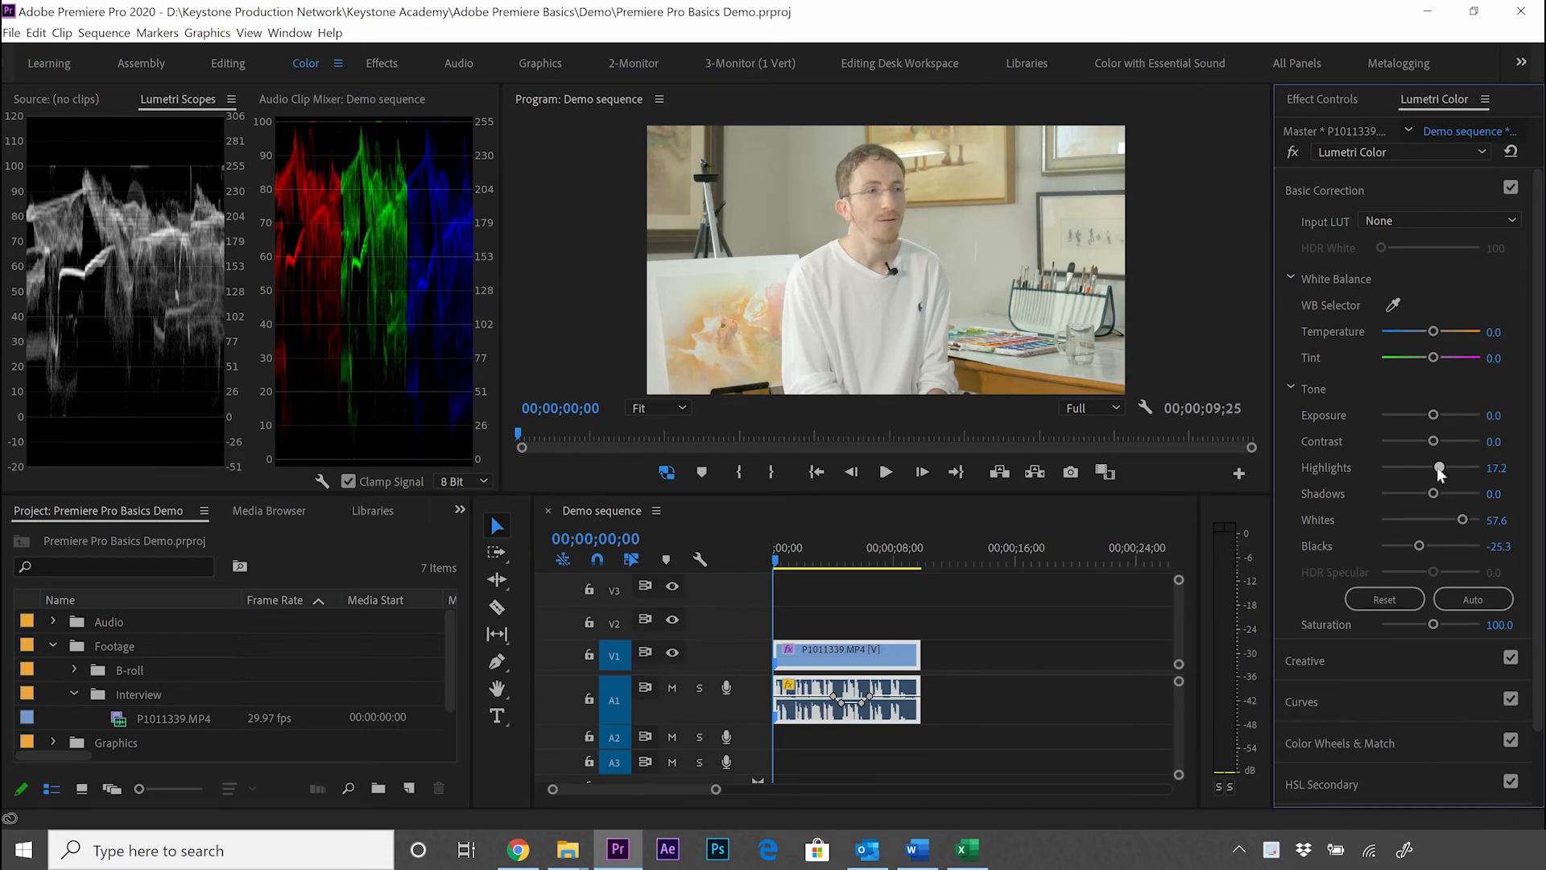
{"action": "left_click_drag", "start_coordinate": [1438, 467], "coordinate": [1441, 467]}
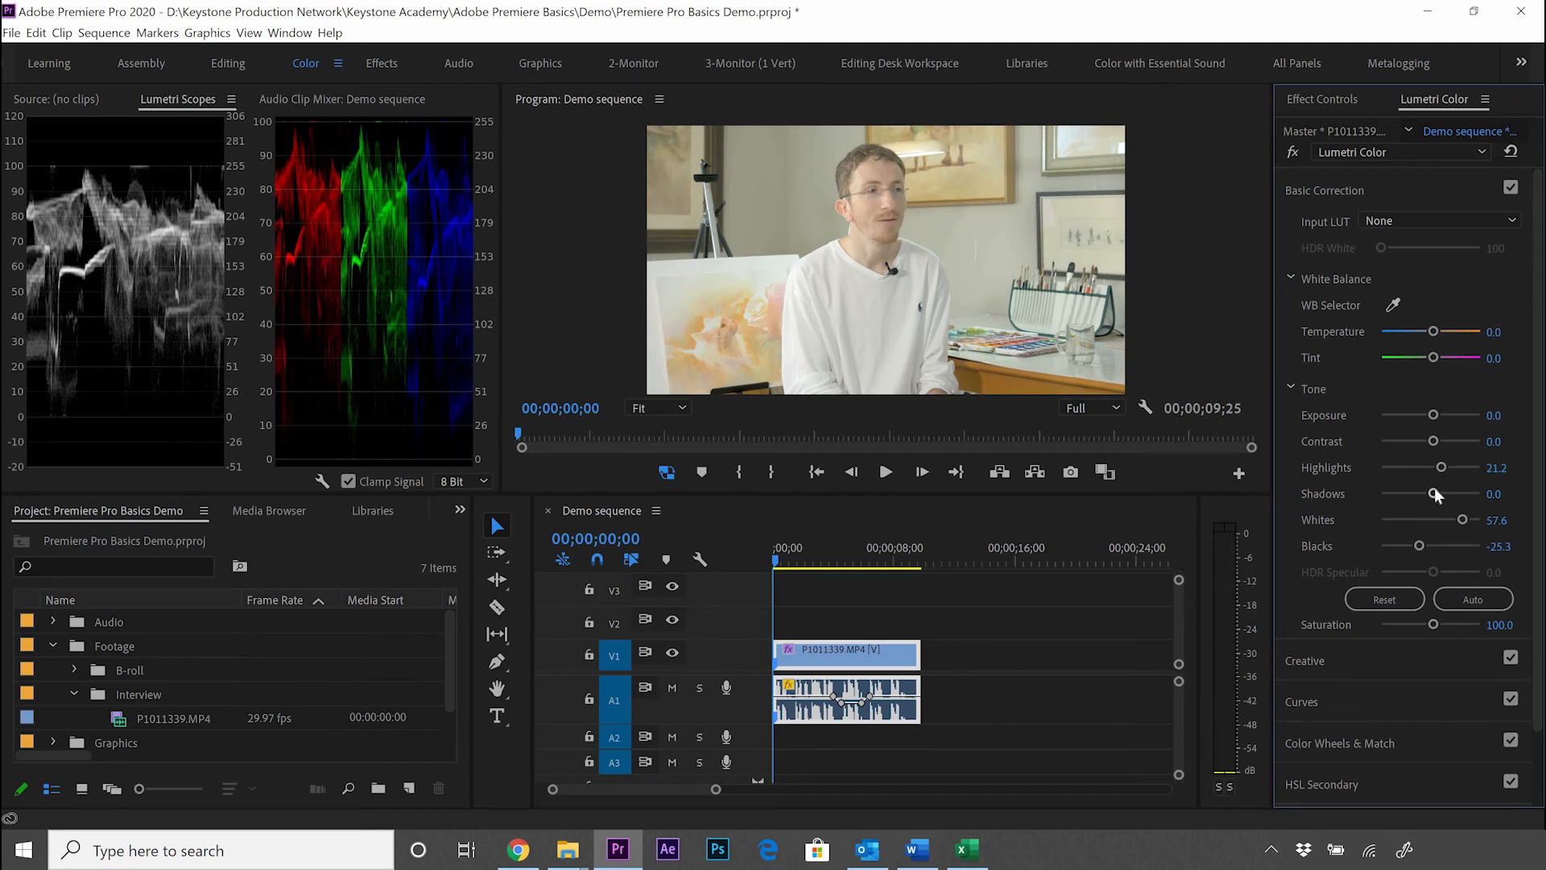
{"action": "left_click_drag", "start_coordinate": [1433, 498], "coordinate": [1419, 499]}
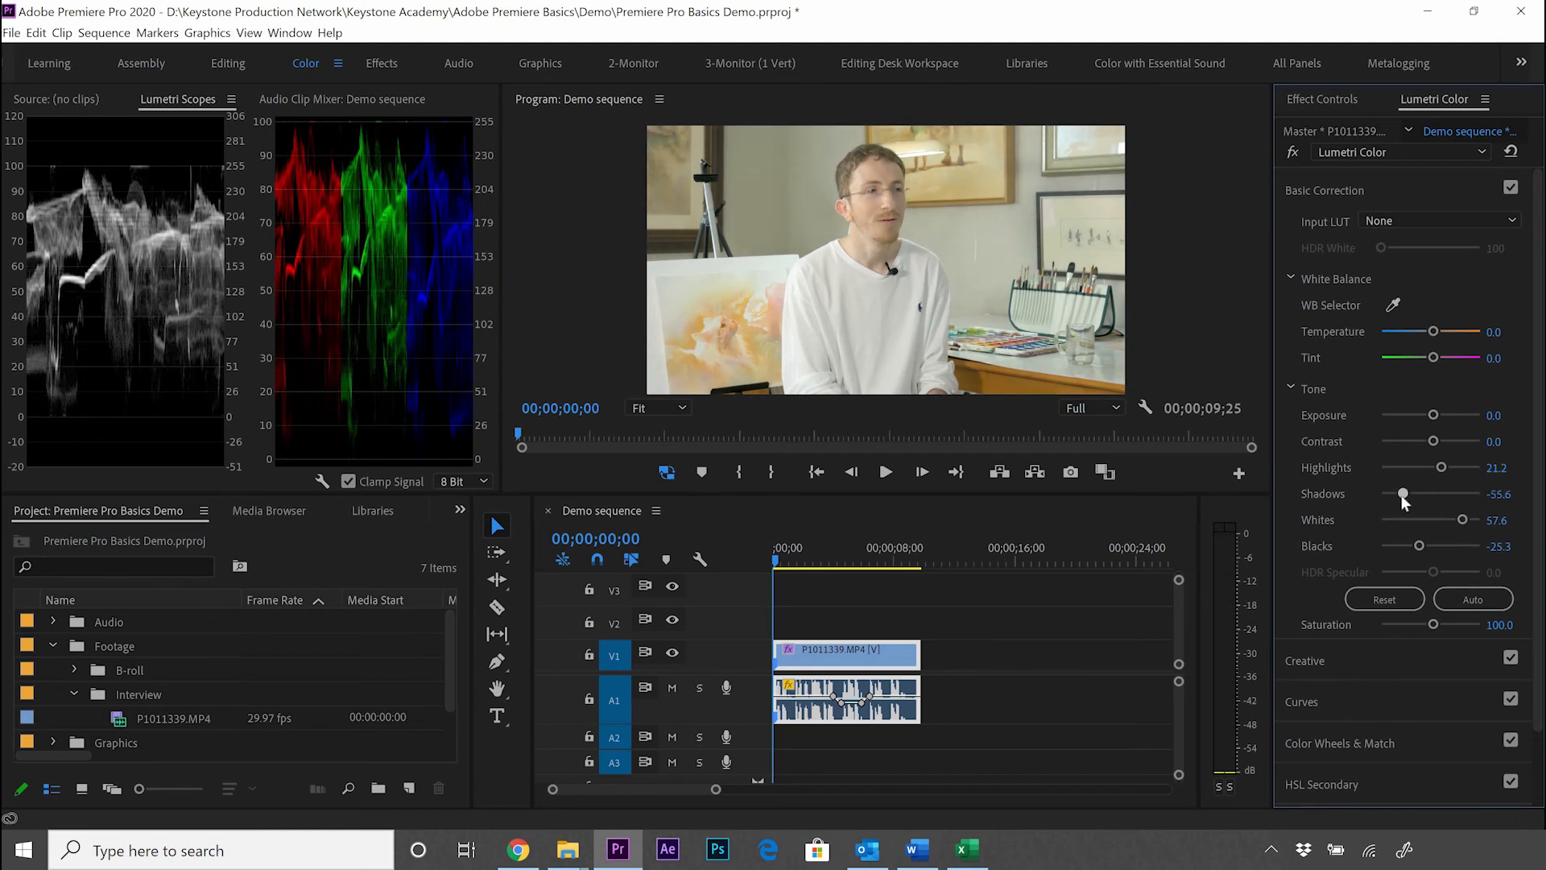
{"action": "left_click", "coordinate": [1406, 496]}
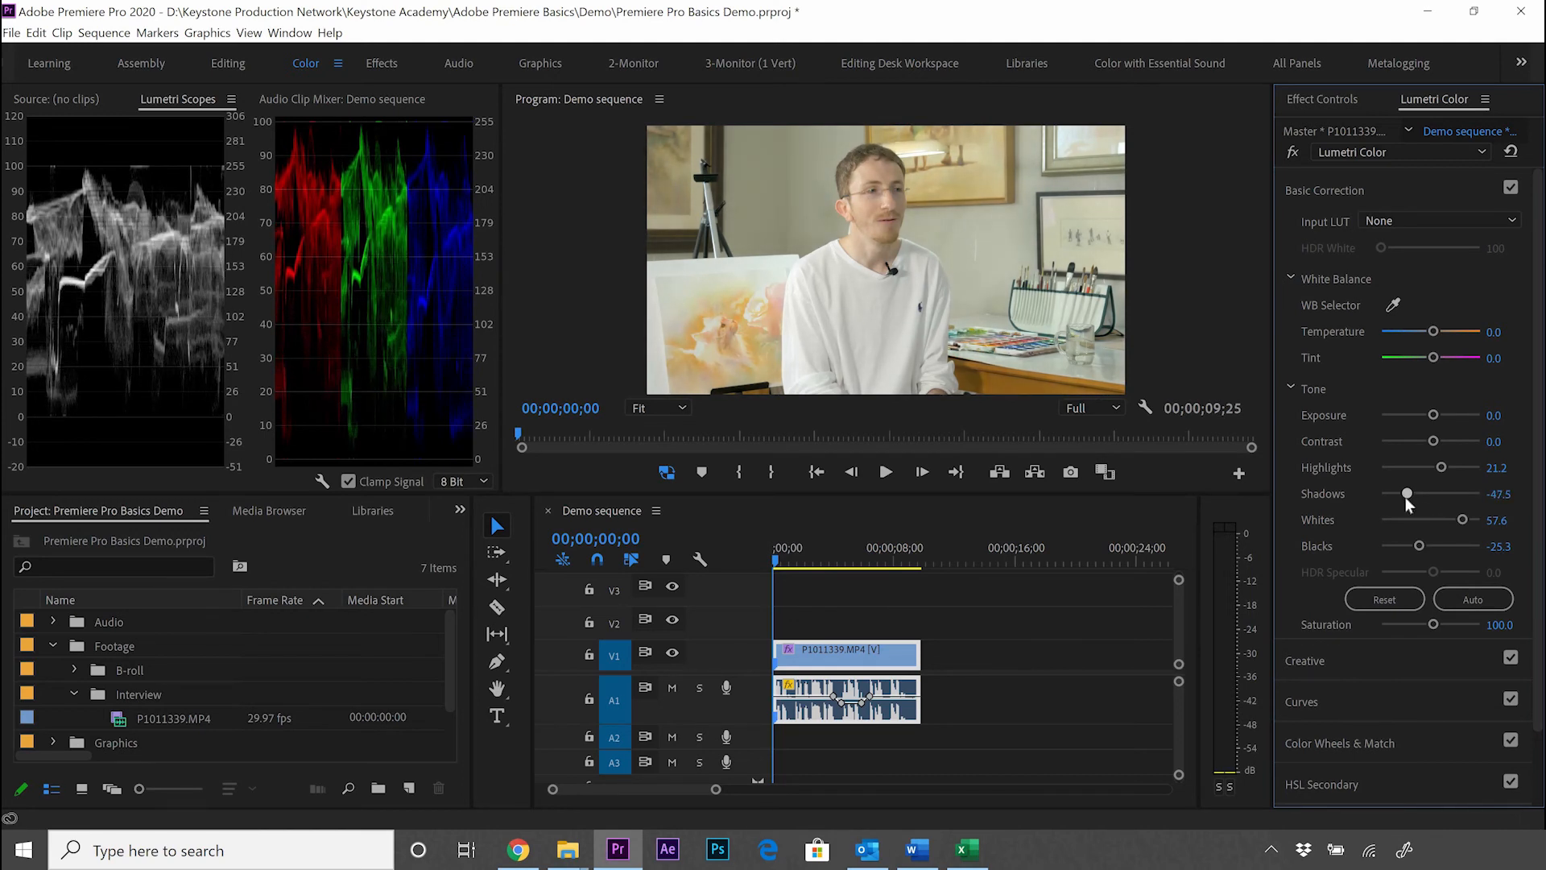
{"action": "left_click_drag", "start_coordinate": [1409, 496], "coordinate": [1408, 496]}
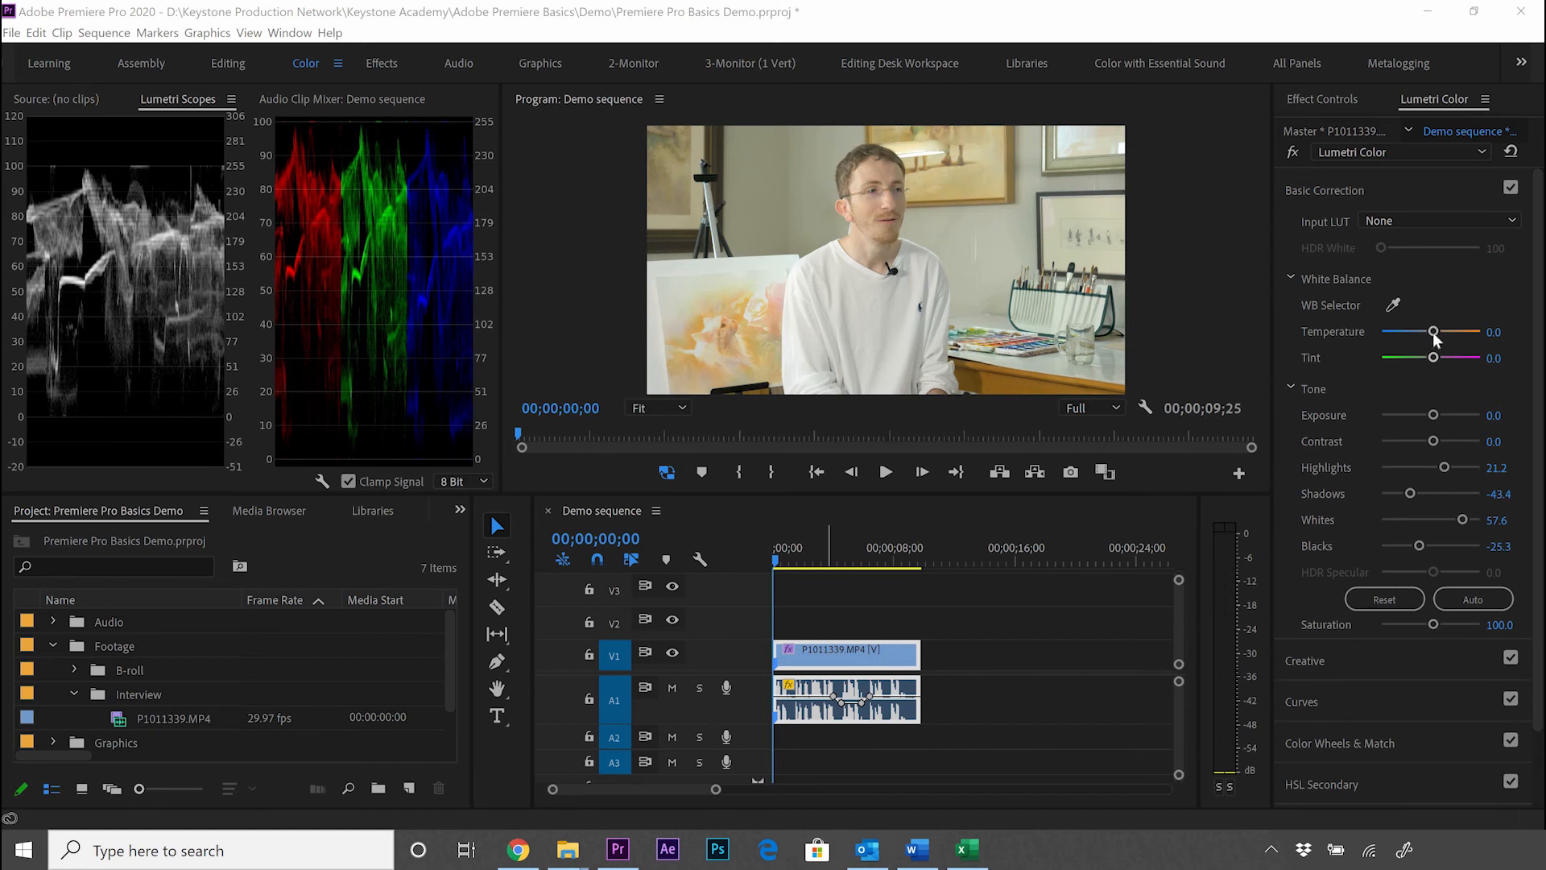
- Adjust the clip's white balance to a Temperature of -13.1 and a Tint of 11.1
{"action": "left_click_drag", "start_coordinate": [1434, 332], "coordinate": [1422, 334]}
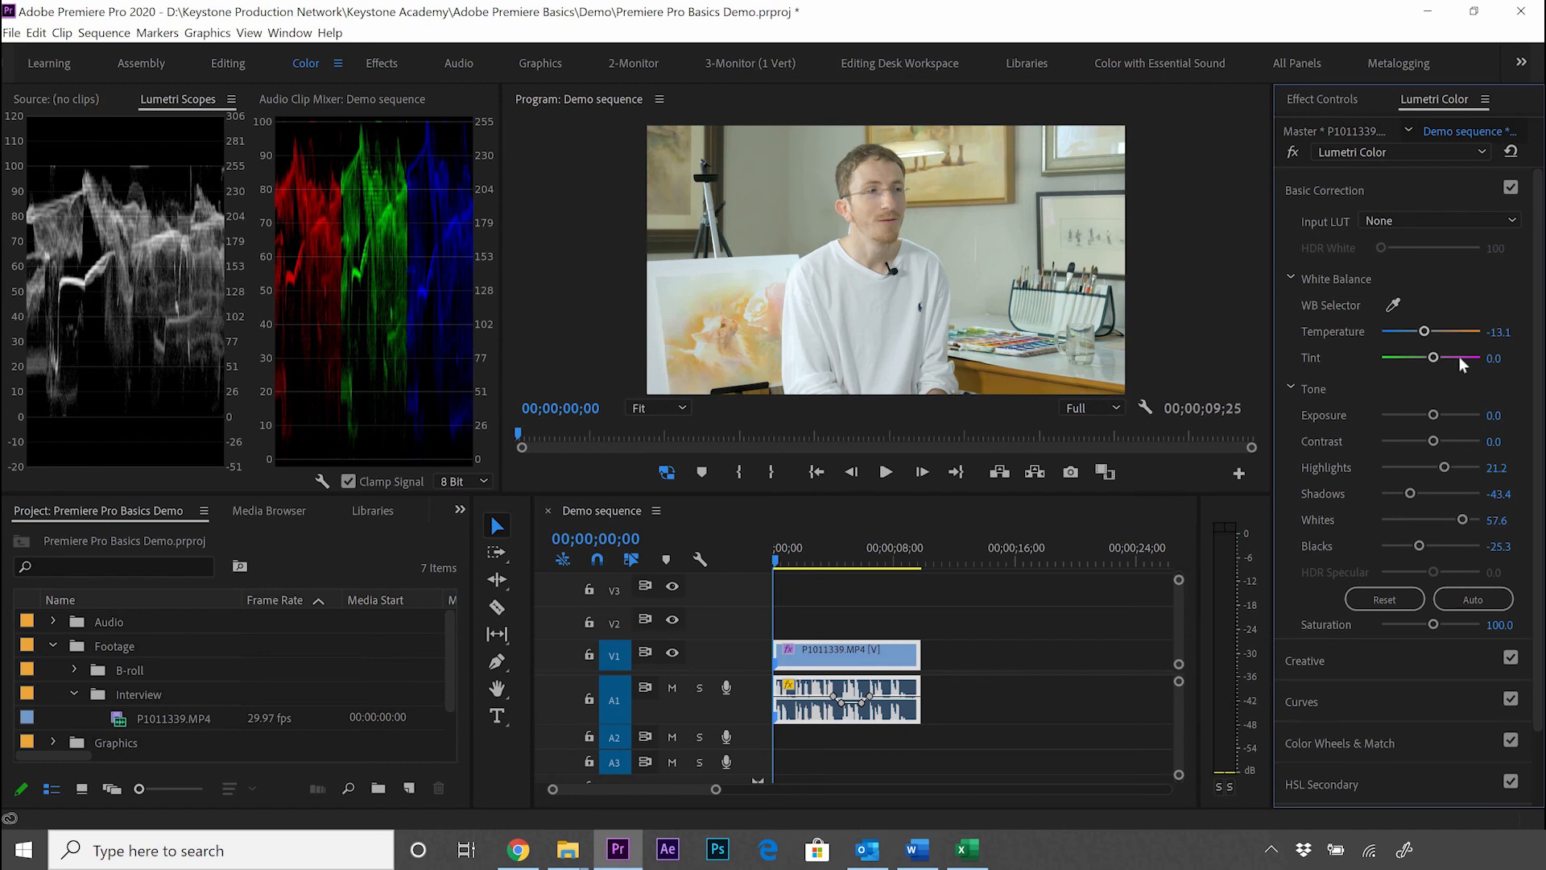
{"action": "left_click_drag", "start_coordinate": [1433, 360], "coordinate": [1435, 359]}
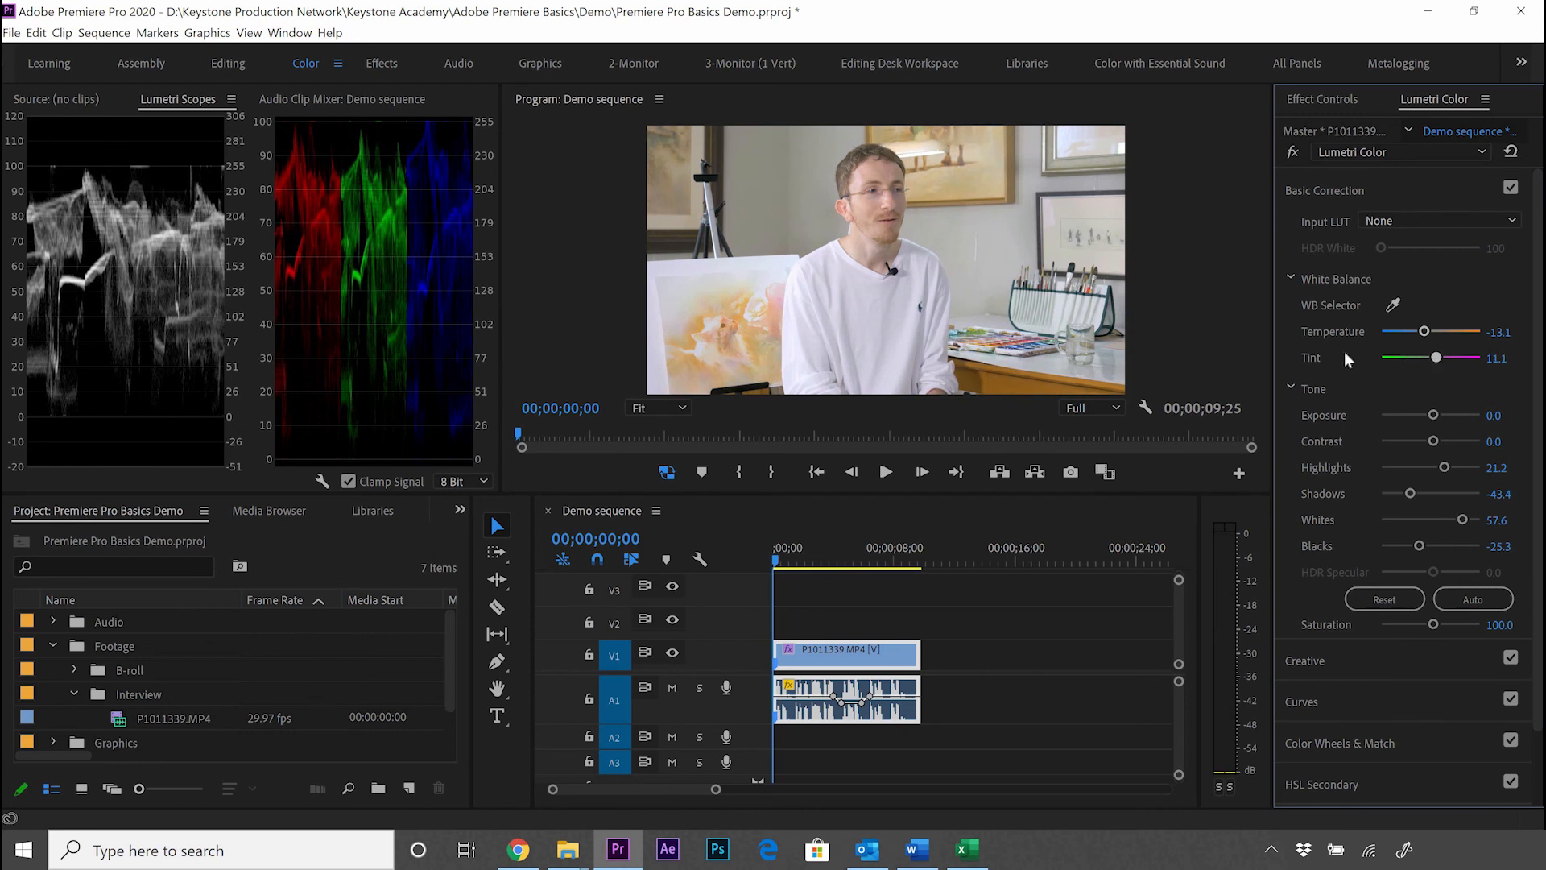